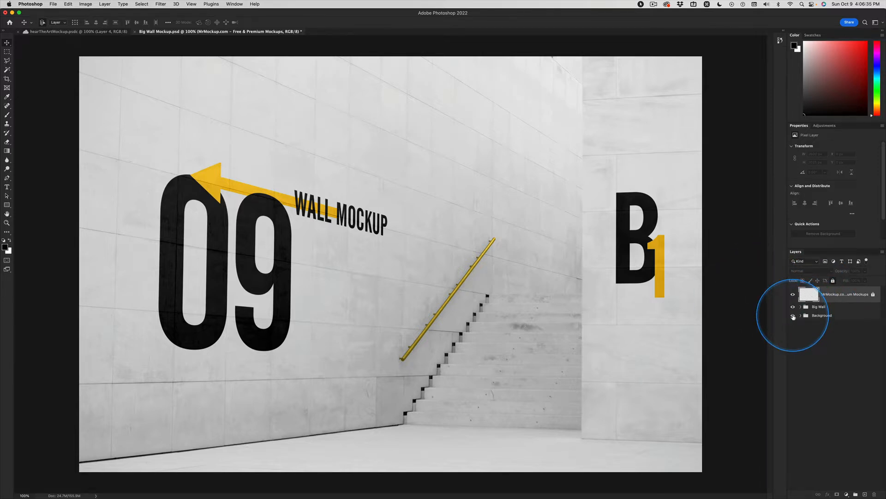
# Toggle the Background group's visibility off and on to examine what it contributes to the wall mockup
pyautogui.click(793, 316)
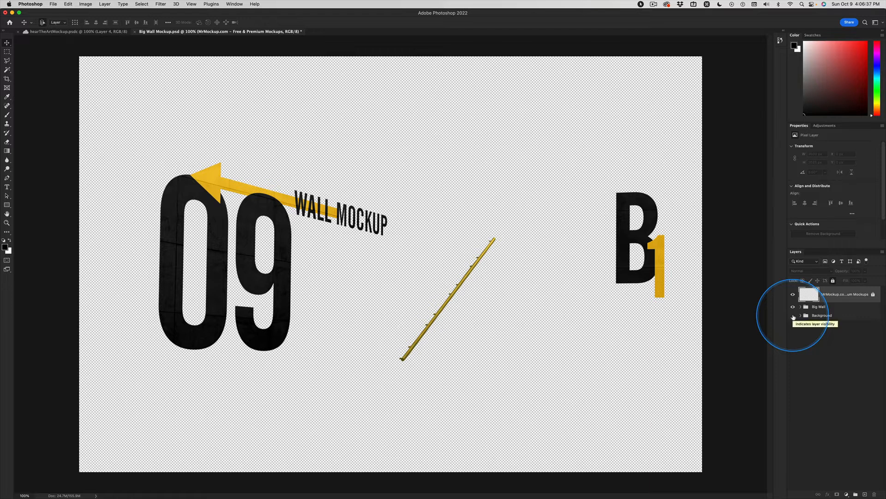
pyautogui.click(793, 316)
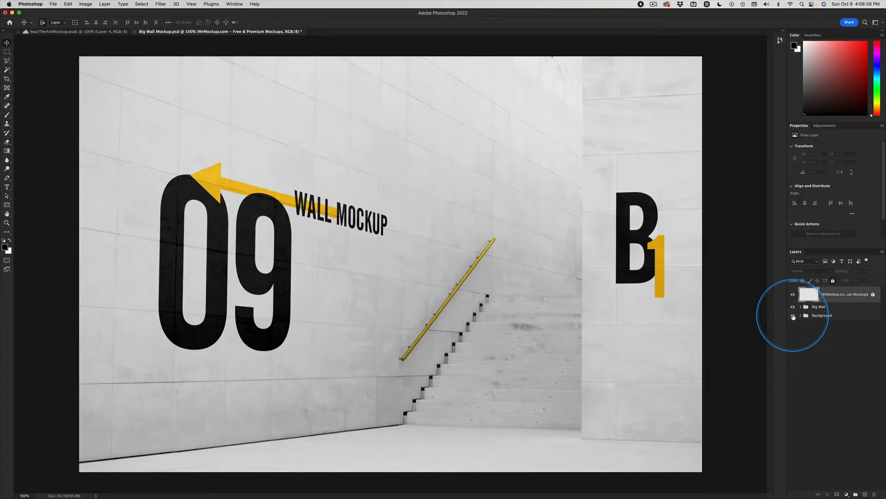
pyautogui.click(793, 315)
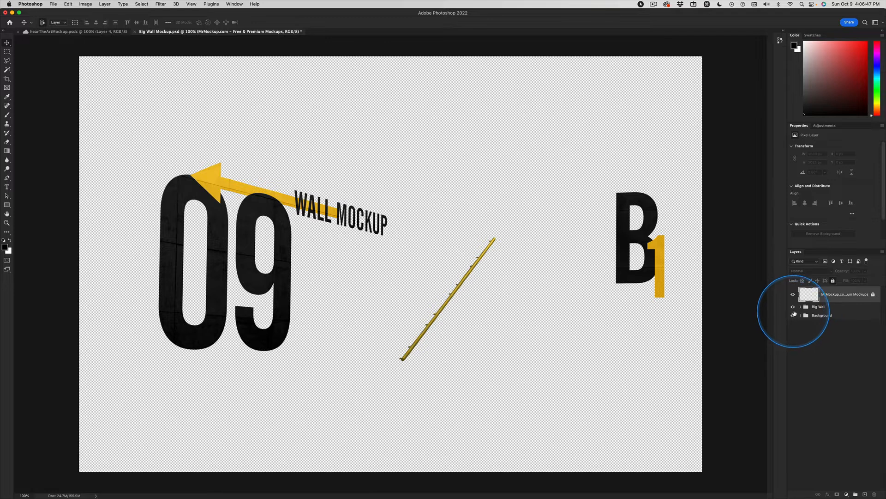
pyautogui.click(793, 315)
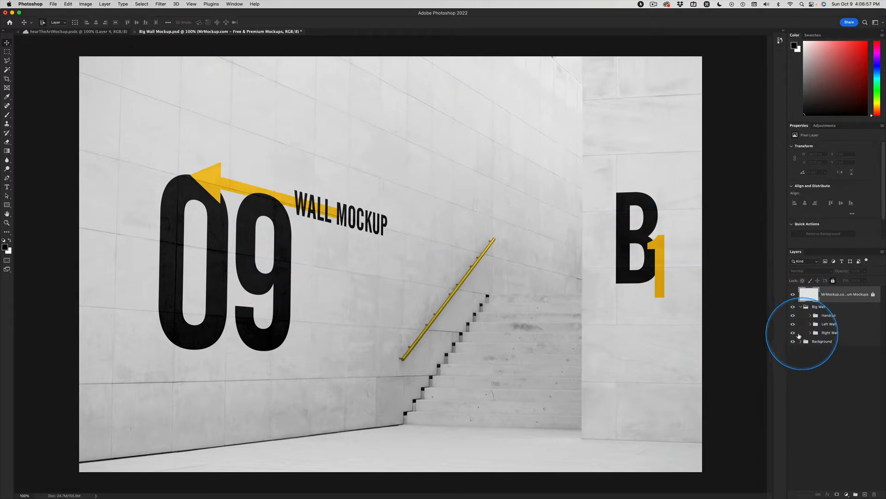
# Hide the Right Wall group inside the Big Wall group and expand the Left Wall group
pyautogui.click(793, 333)
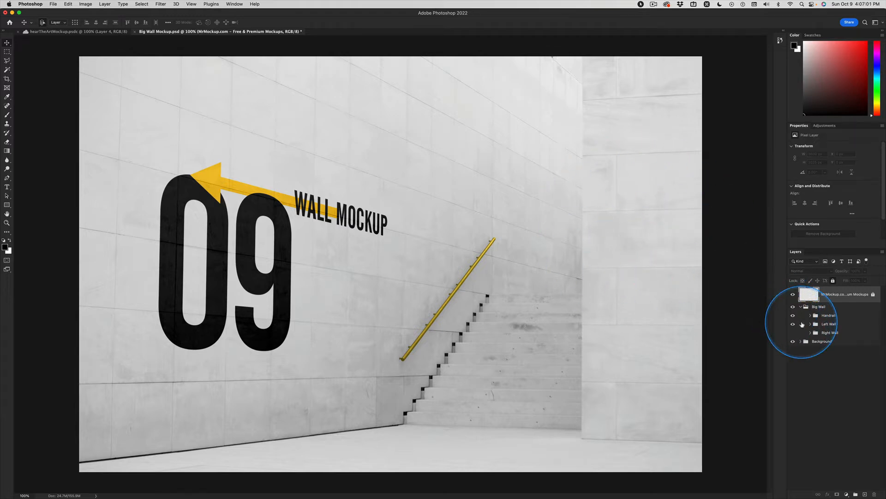
pyautogui.click(811, 324)
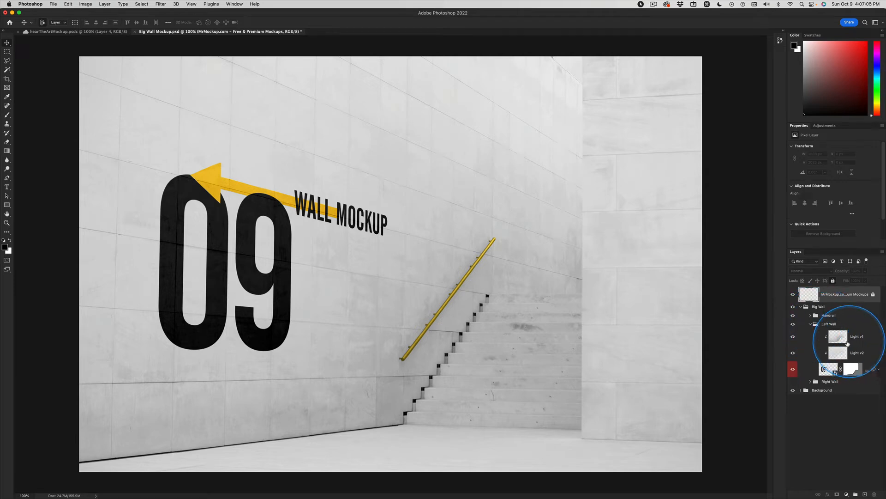
# Toggle the Light v1 and Light v2 layers in the Left Wall group to compare their lighting effects
pyautogui.click(793, 338)
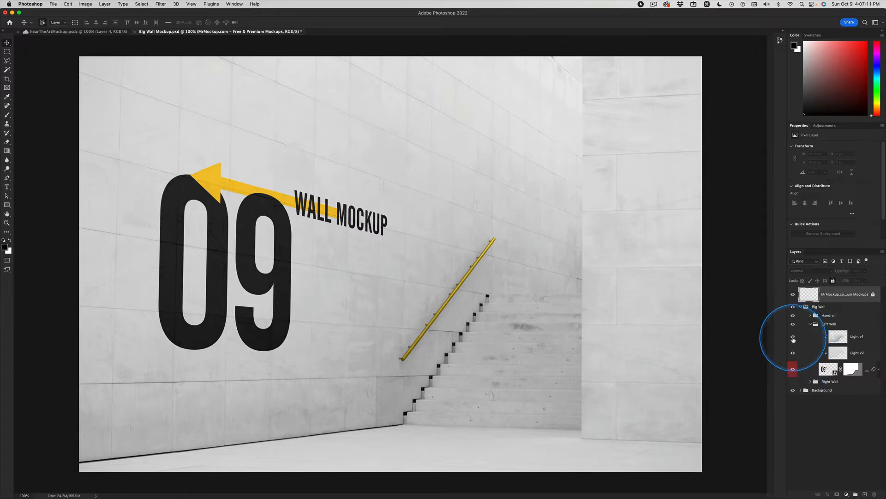
pyautogui.click(793, 339)
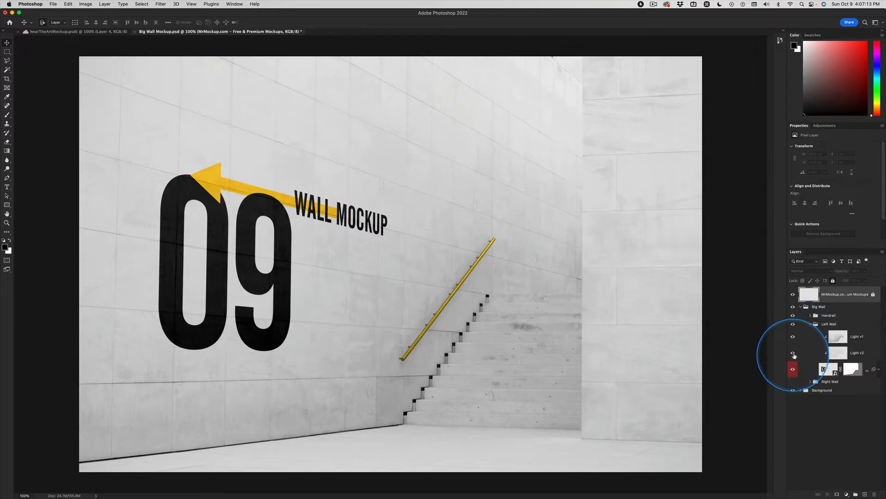
pyautogui.click(794, 354)
pyautogui.click(794, 354)
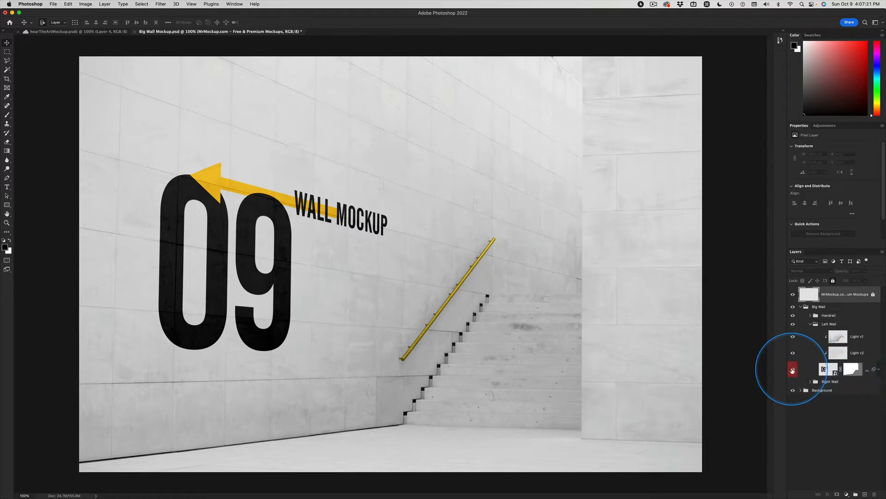
# Toggle the visibility of the Left Wall group's artwork smart object to identify the graphics it holds
pyautogui.click(792, 370)
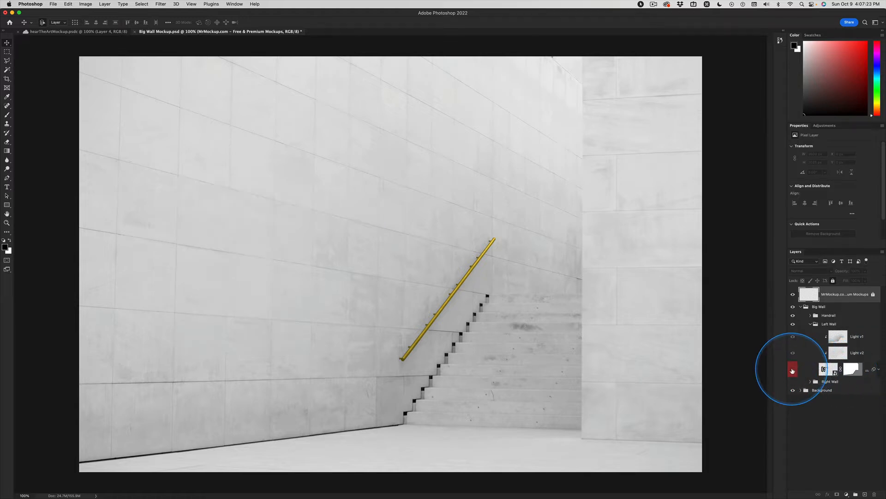
pyautogui.click(793, 371)
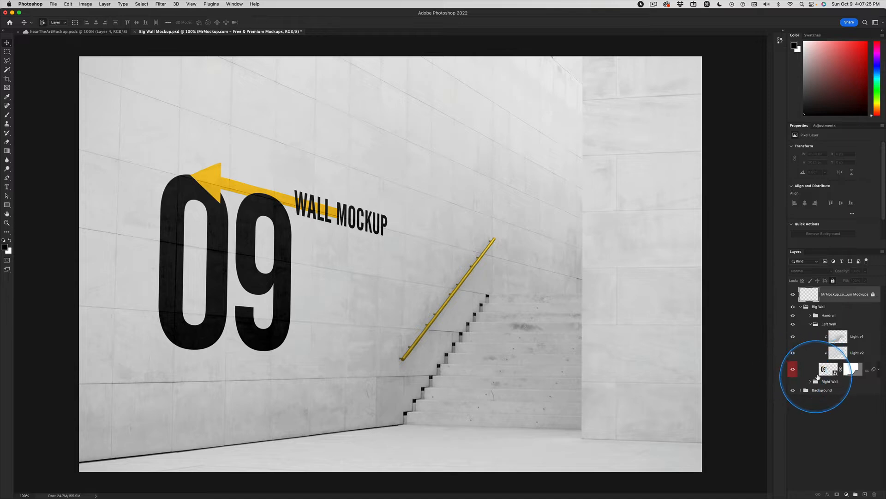
pyautogui.click(793, 369)
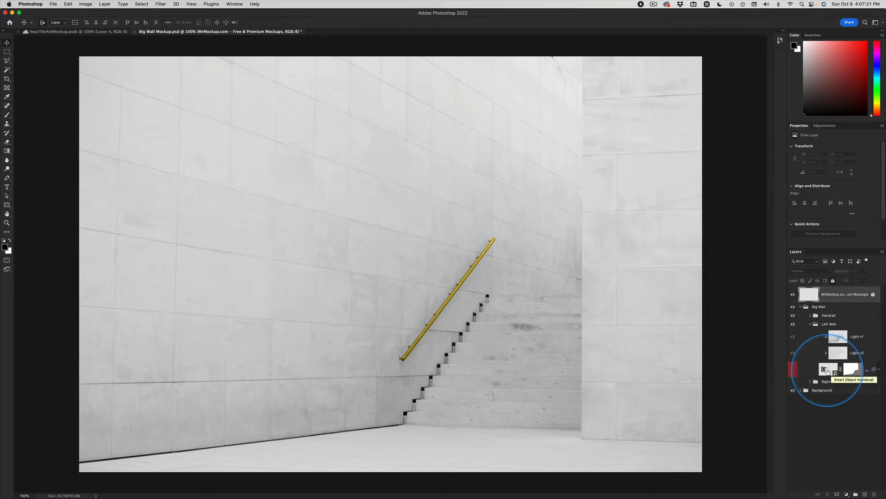
pyautogui.click(793, 370)
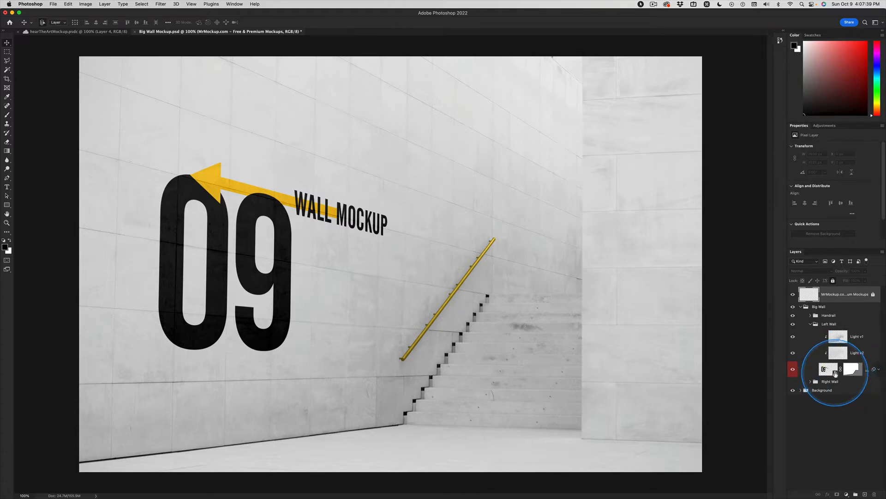
# Open the contents of the Left Wall group's artwork smart object for editing
pyautogui.doubleClick(835, 373)
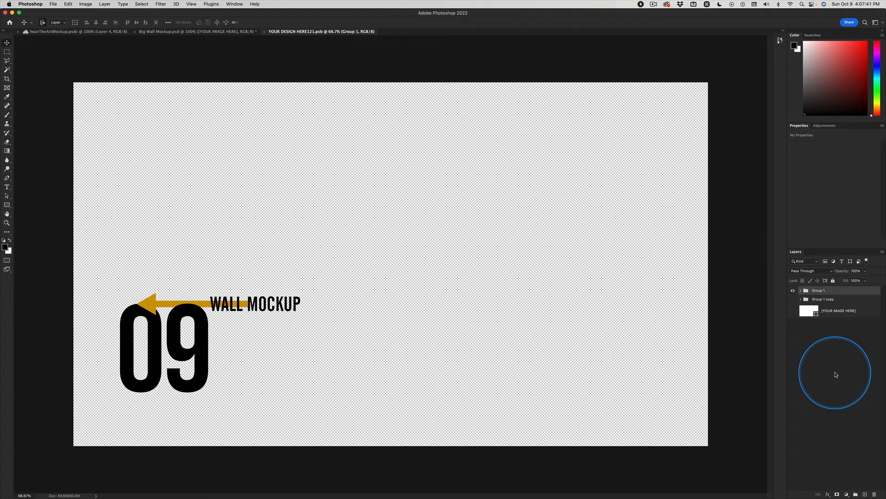
pyautogui.press('super+w')
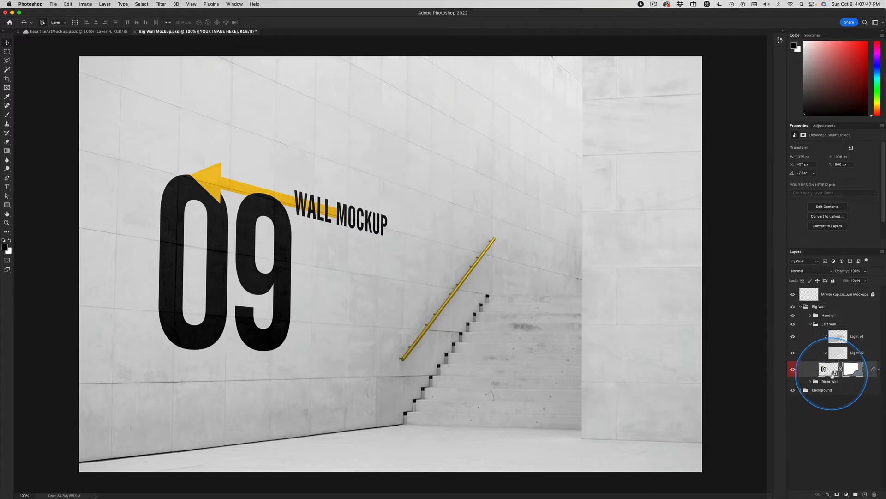
pyautogui.press('ctrl')
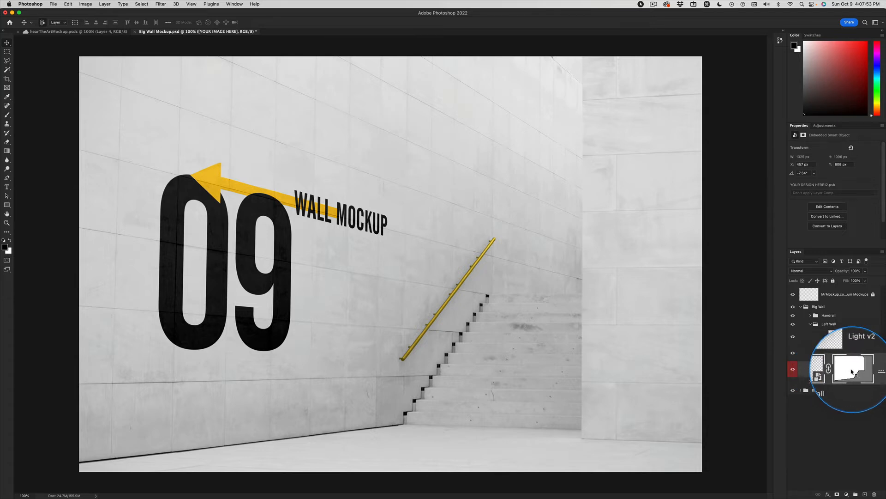
pyautogui.doubleClick(826, 369)
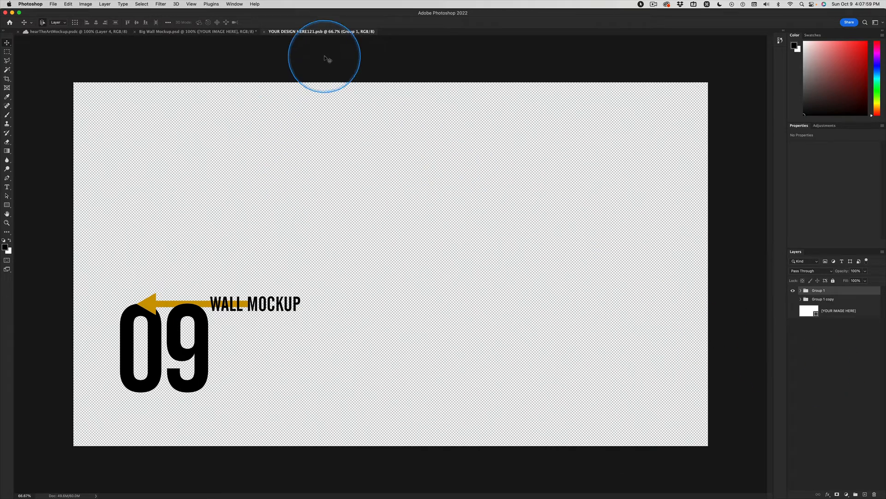
pyautogui.press('ctrl')
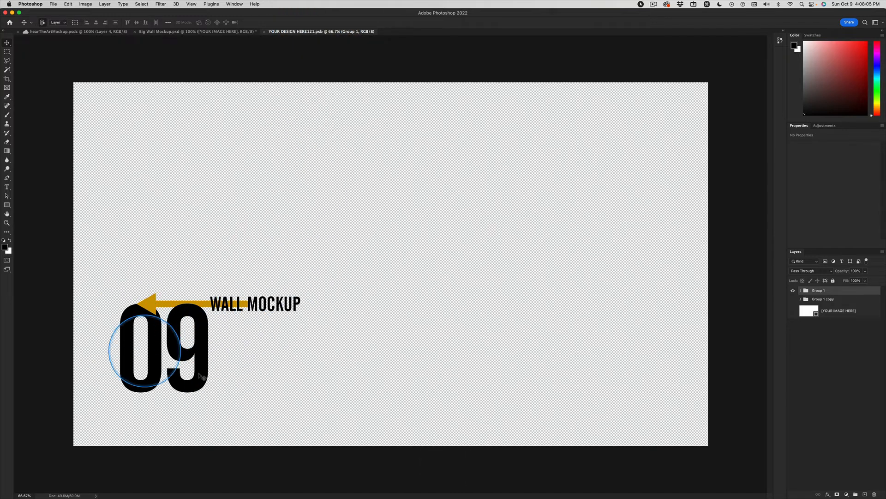
# Hide the Group 1 placeholder artwork in the smart object document and select the [YOUR IMAGE HERE] layer
pyautogui.click(793, 292)
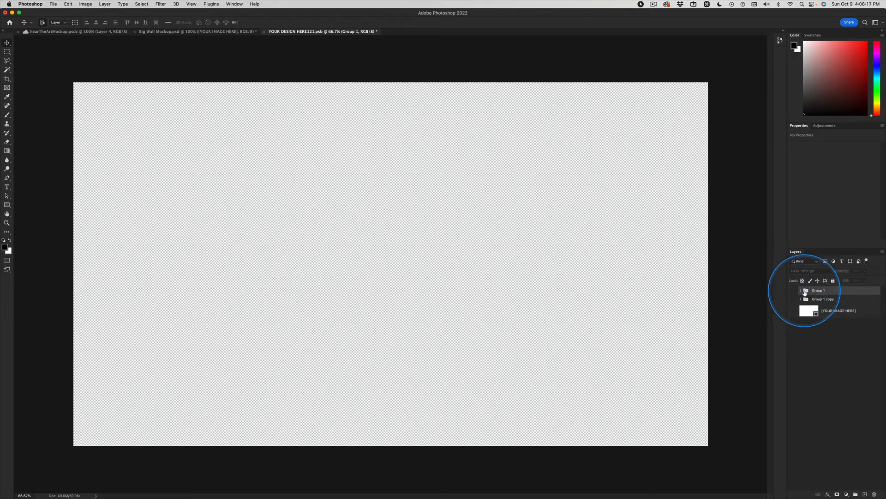
pyautogui.click(793, 292)
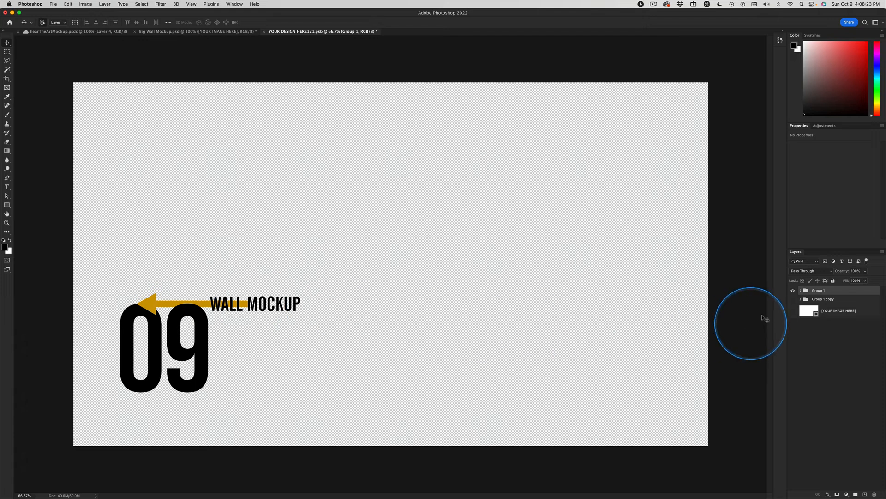
pyautogui.click(793, 291)
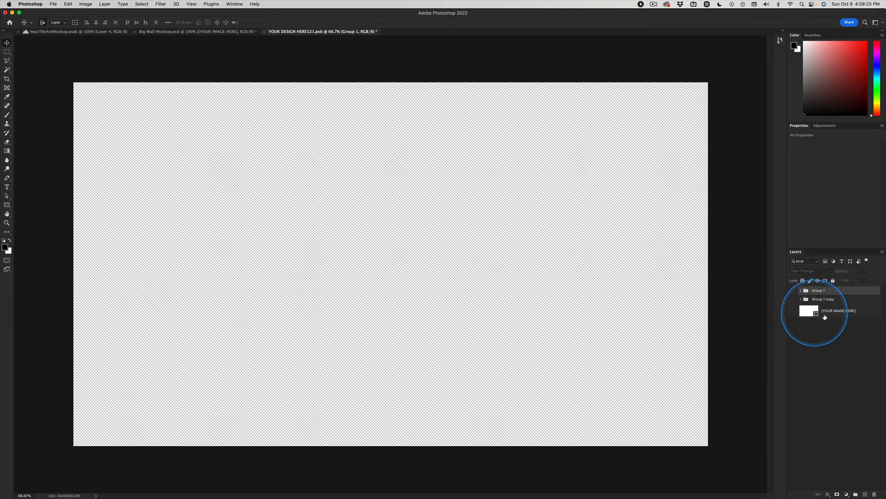
pyautogui.click(831, 312)
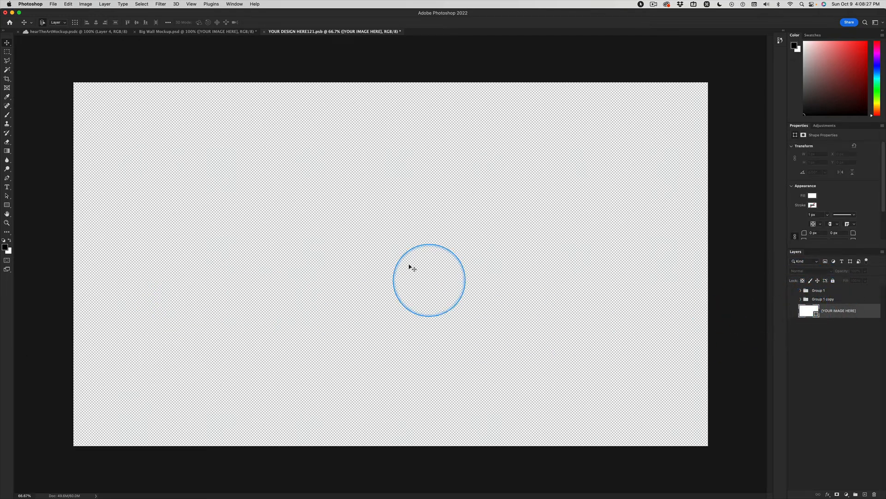
# Switch to Illustrator and copy the white "Innovation Nation" logo group, including its "Inspire Engage Empower" tagline
pyautogui.press('super+Tab')
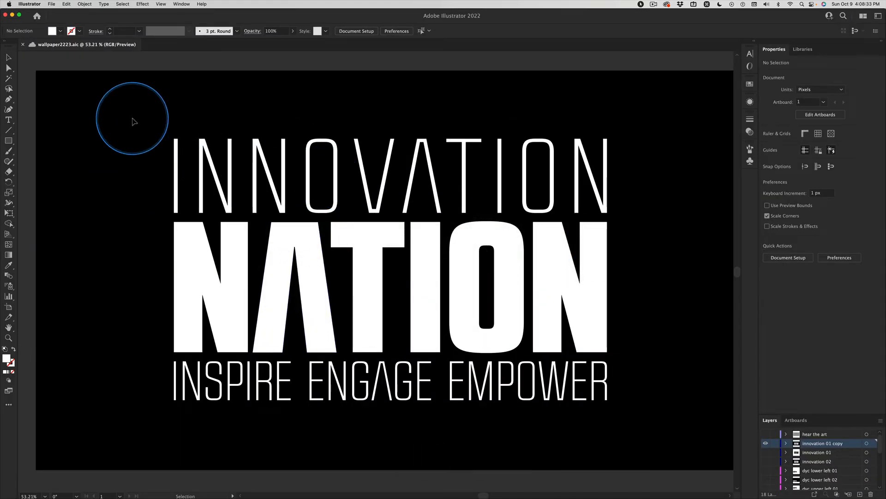
pyautogui.moveTo(132, 118); pyautogui.dragTo(639, 393)
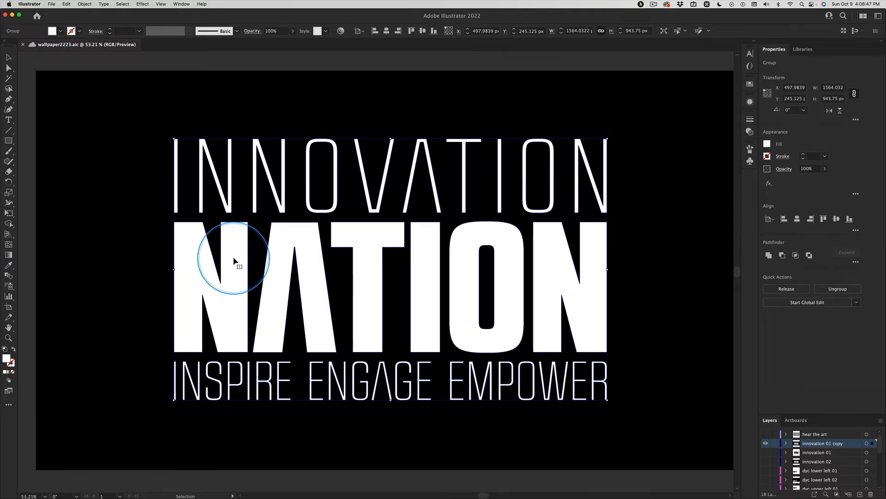
pyautogui.press('super+c')
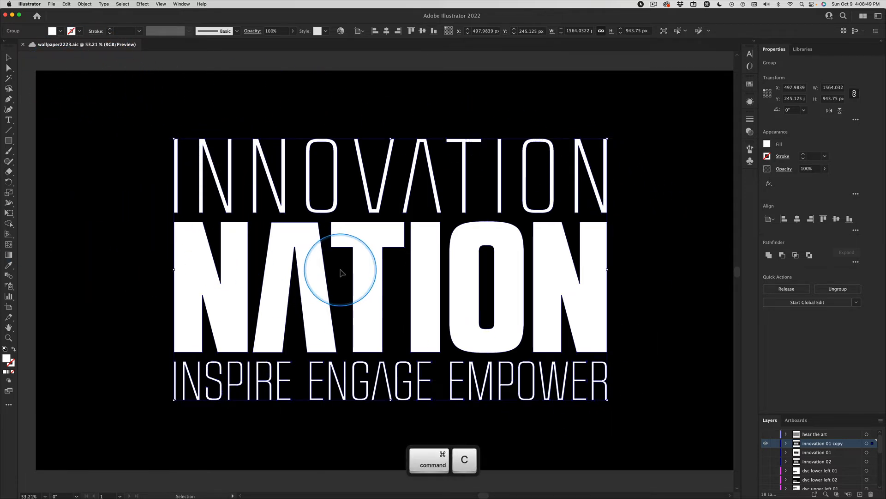
# Switch to Photoshop and paste the copied Innovation Nation logo as a Smart Object, leaving it out of the current library
pyautogui.press('super+Tab')
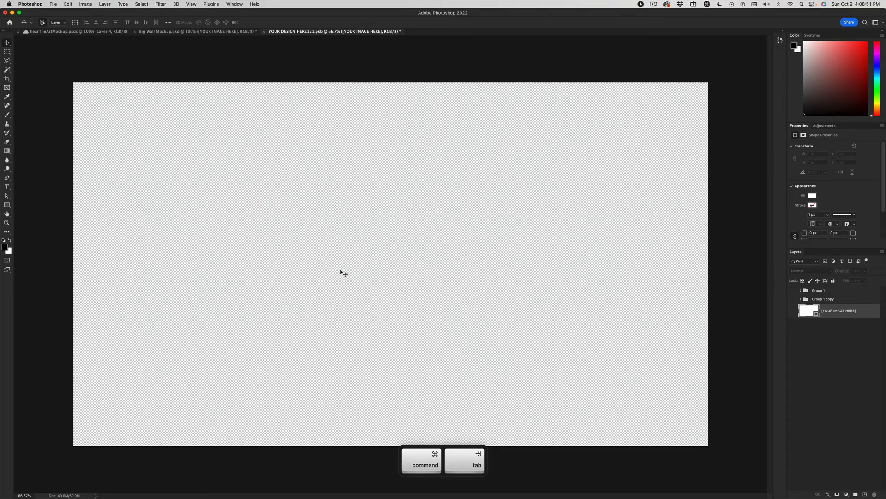
pyautogui.press('super+v')
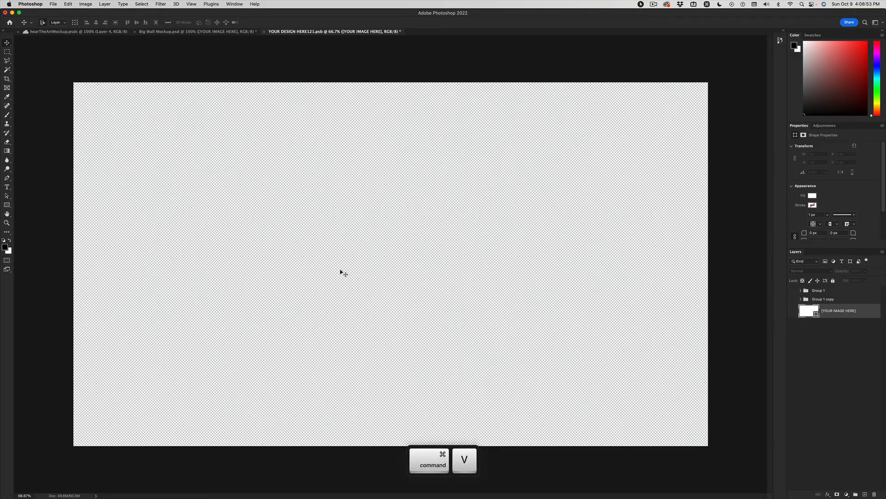
pyautogui.click(368, 276)
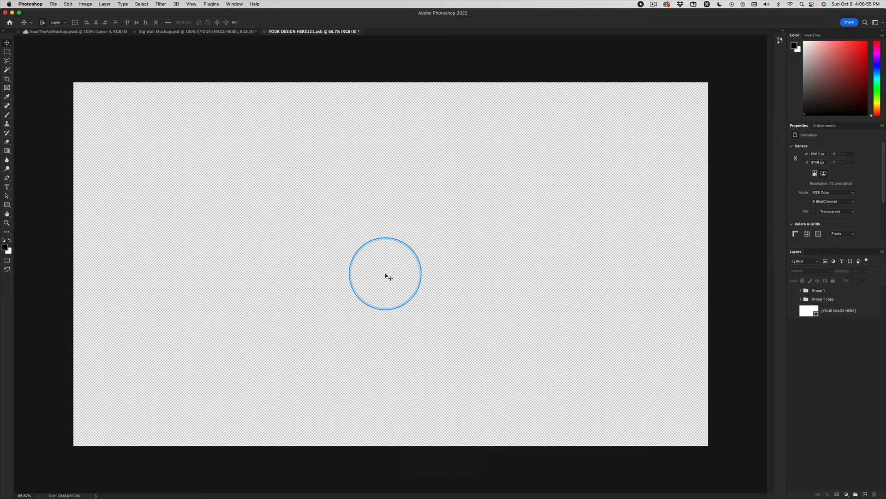
pyautogui.press('super+v')
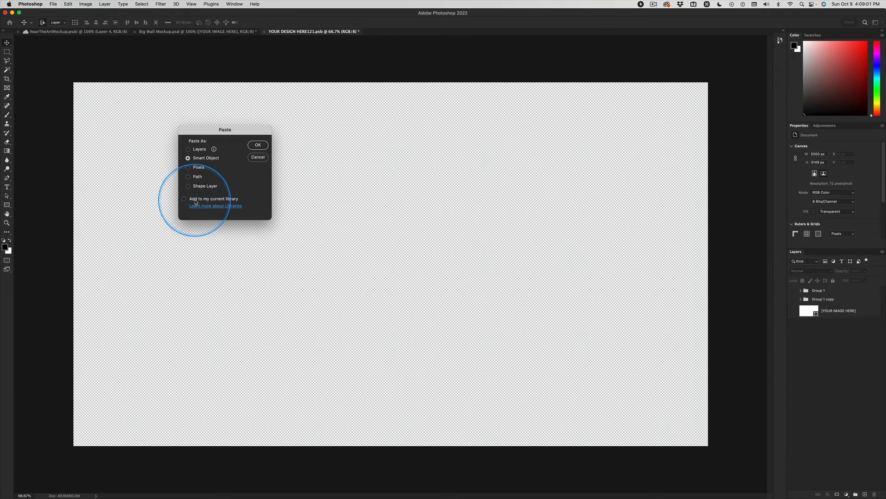
pyautogui.press('ctrl')
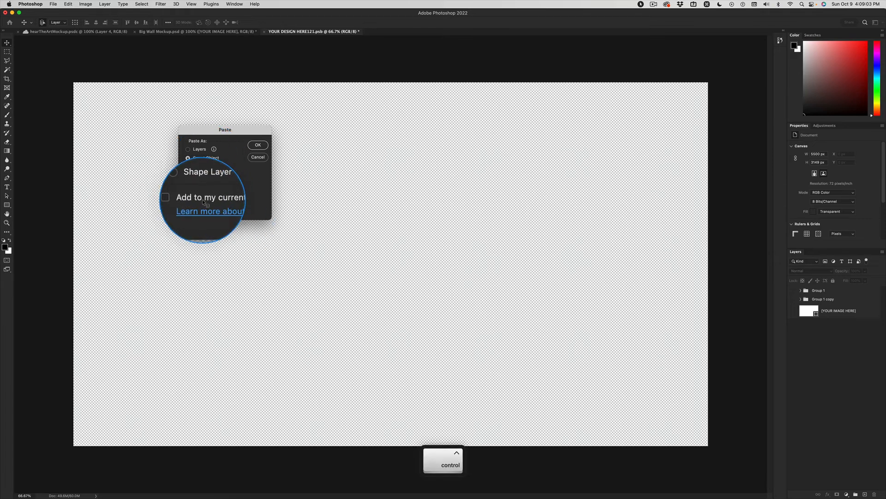
pyautogui.press('ctrl')
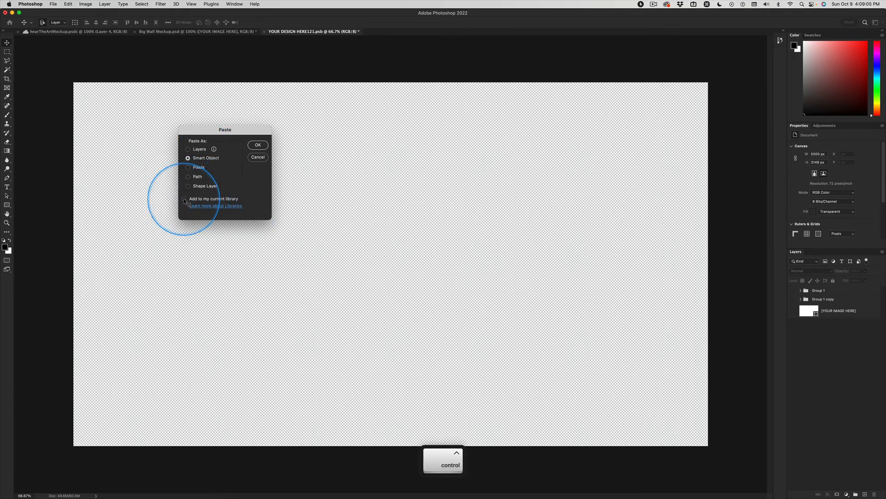
pyautogui.click(184, 199)
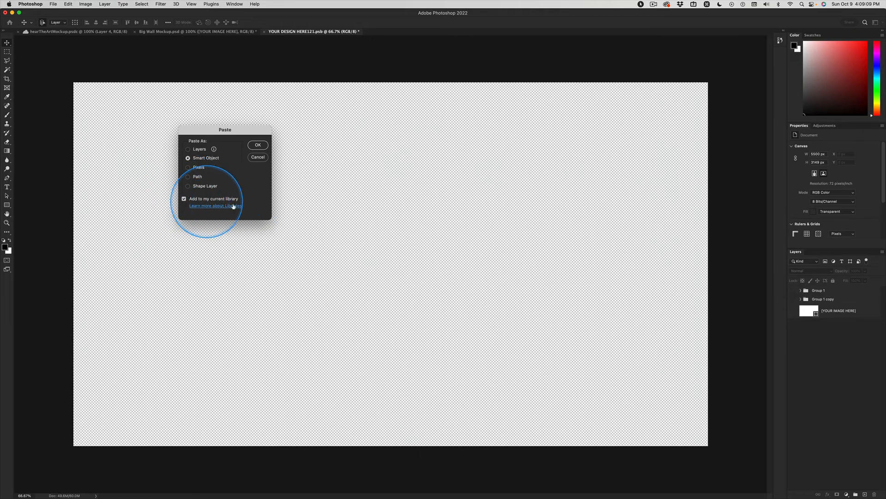
pyautogui.press('ctrl')
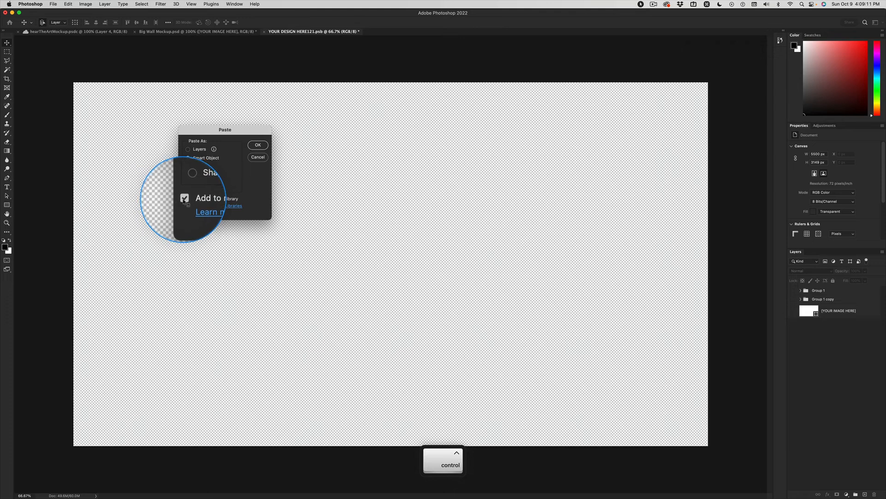
pyautogui.click(184, 199)
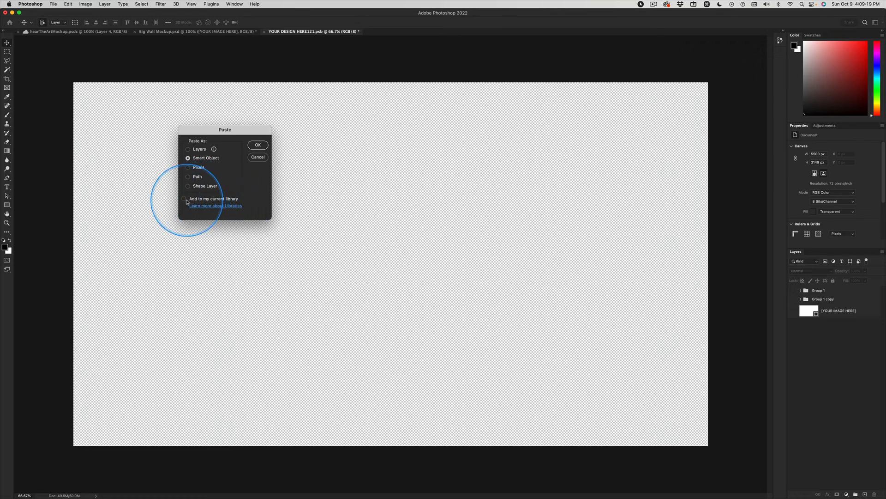
pyautogui.click(184, 199)
pyautogui.click(184, 199)
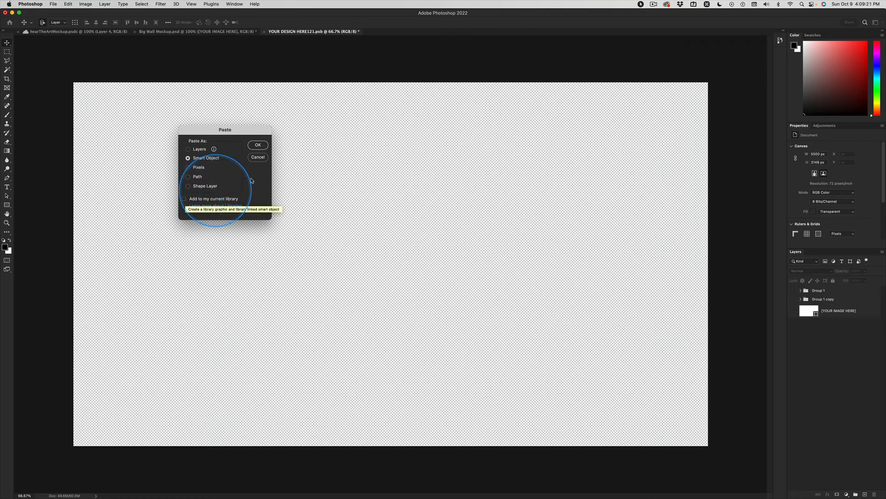
pyautogui.click(258, 145)
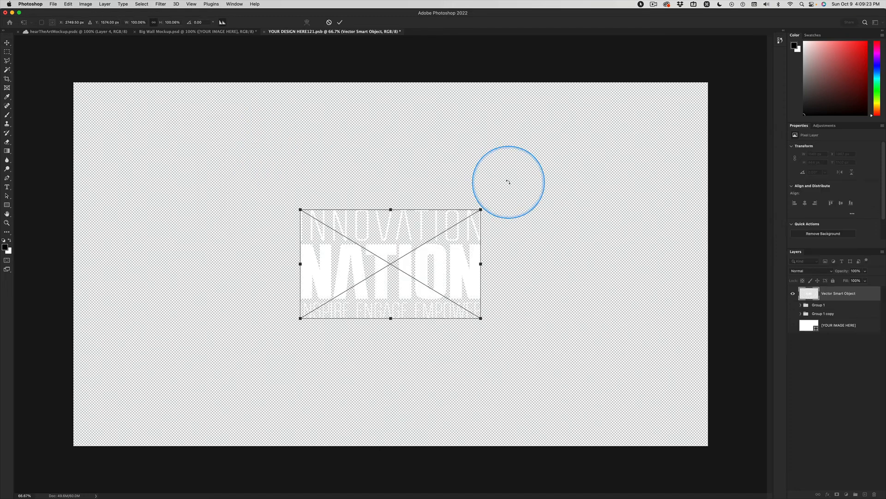
# Move the pasted logo to the canvas's lower-left corner, at about X 126 px, Y 1977 px, and commit the placement
pyautogui.moveTo(395, 263); pyautogui.dragTo(191, 367)
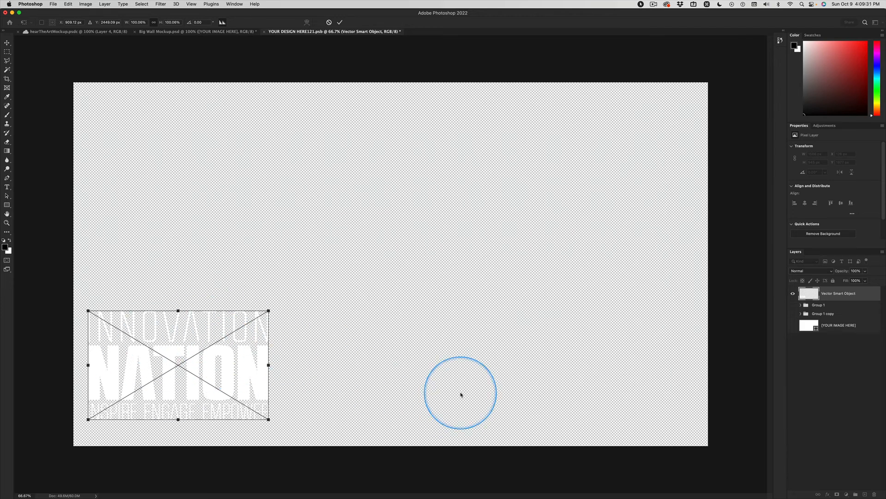
pyautogui.press('Return')
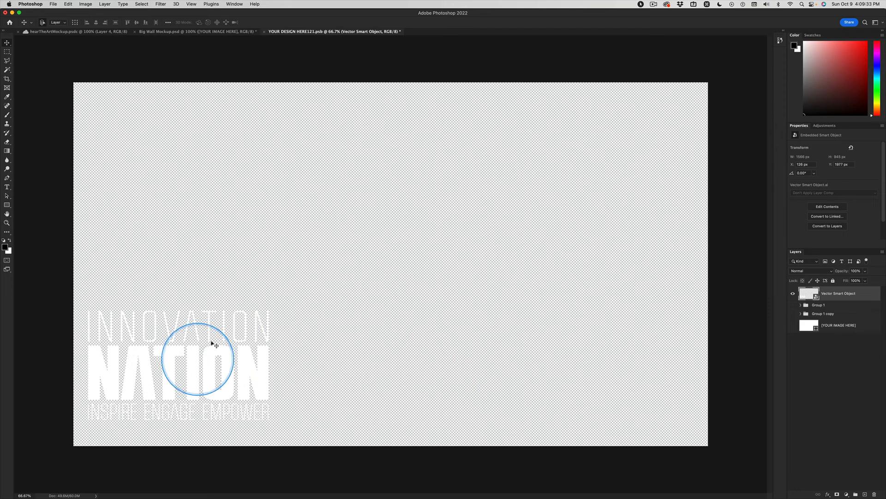
# Save the smart object document and close it to update the left wall artwork in Big Wall Mockup.psd
pyautogui.press('super')
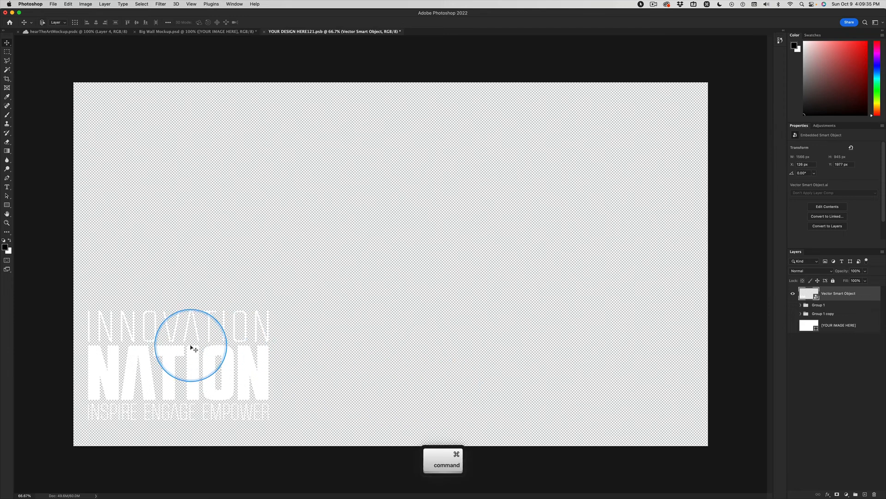
pyautogui.press('super+s')
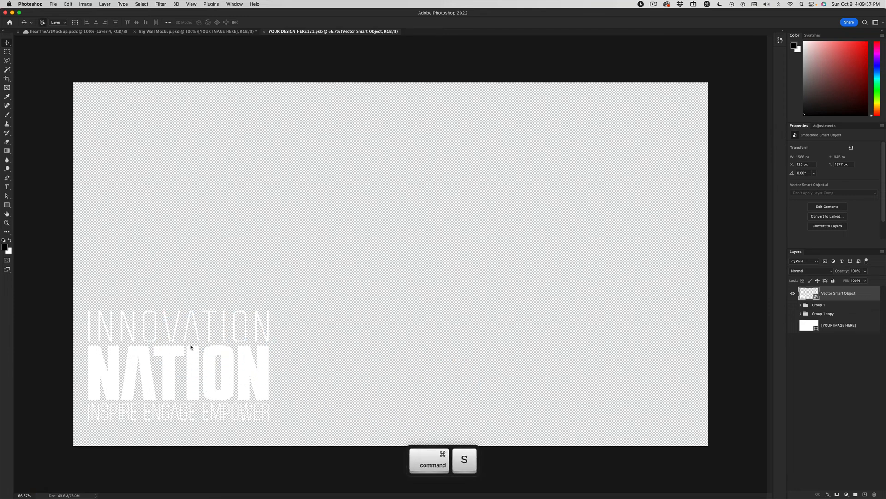
pyautogui.press('super+w')
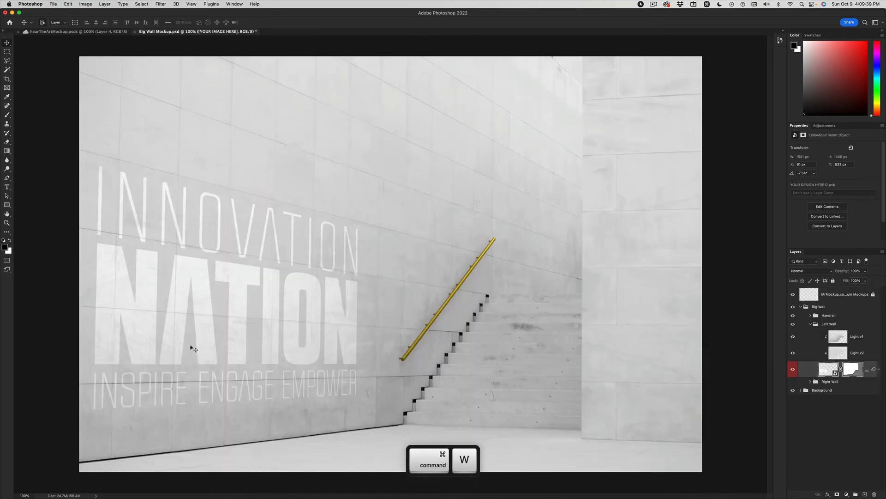